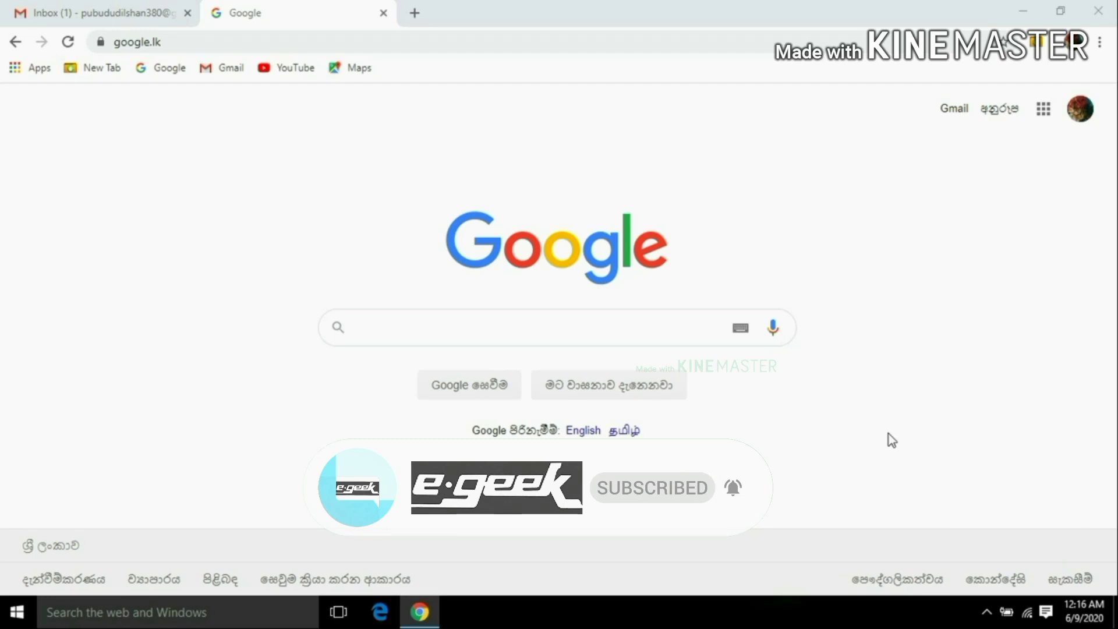
# Search Google for 'coinbase' using the recent-search suggestion.
pyautogui.click(619, 319)
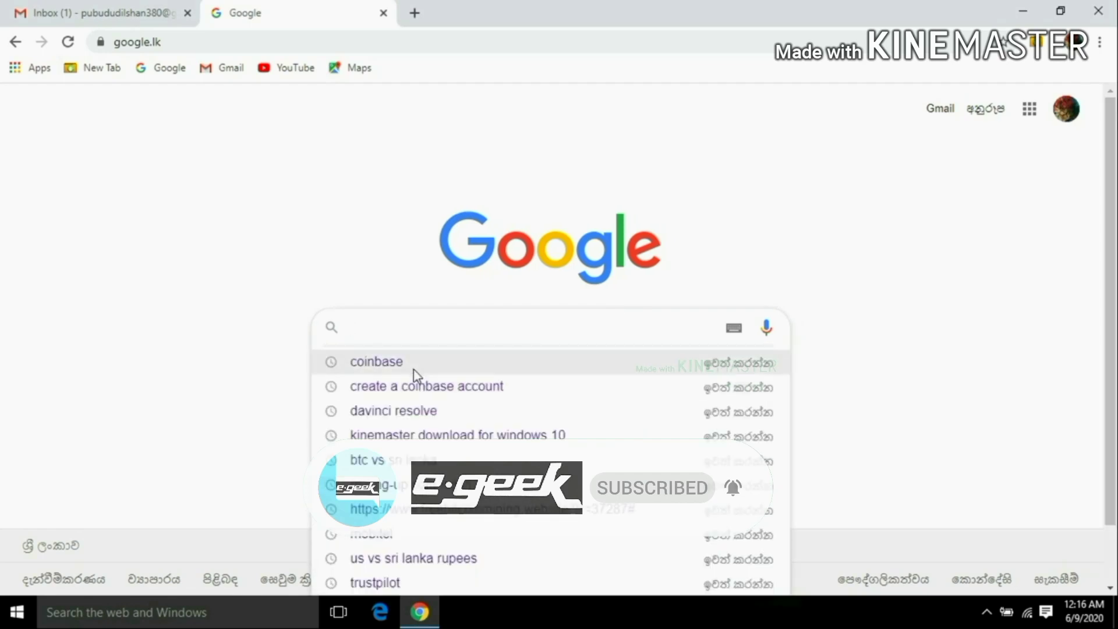
pyautogui.click(413, 368)
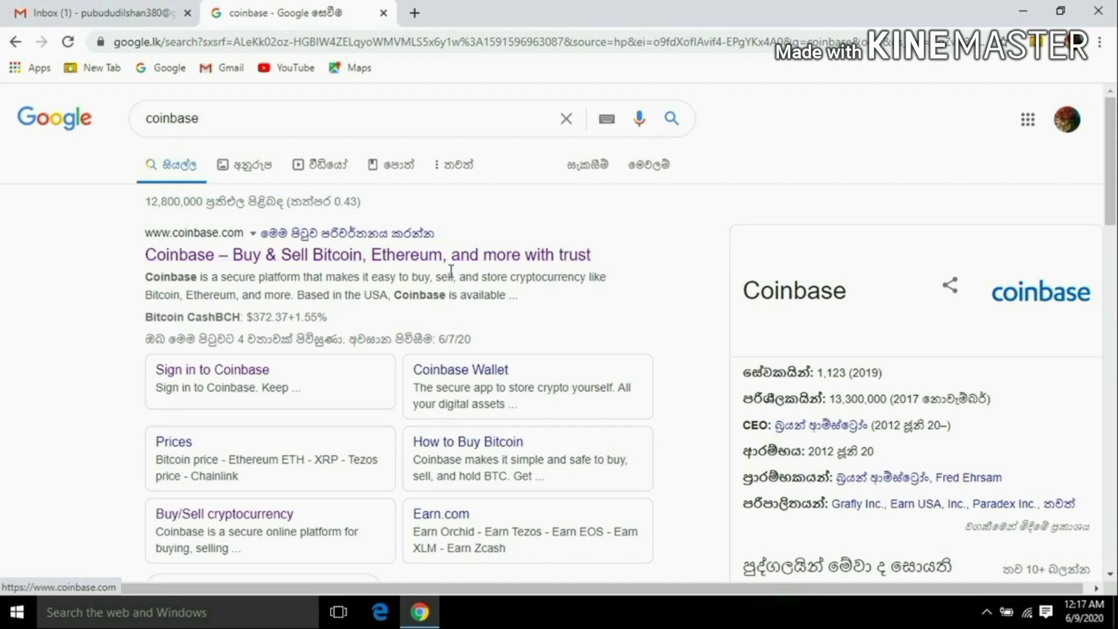
# Open the official Coinbase site and start sign-up with the user's e-mail address.
pyautogui.click(417, 259)
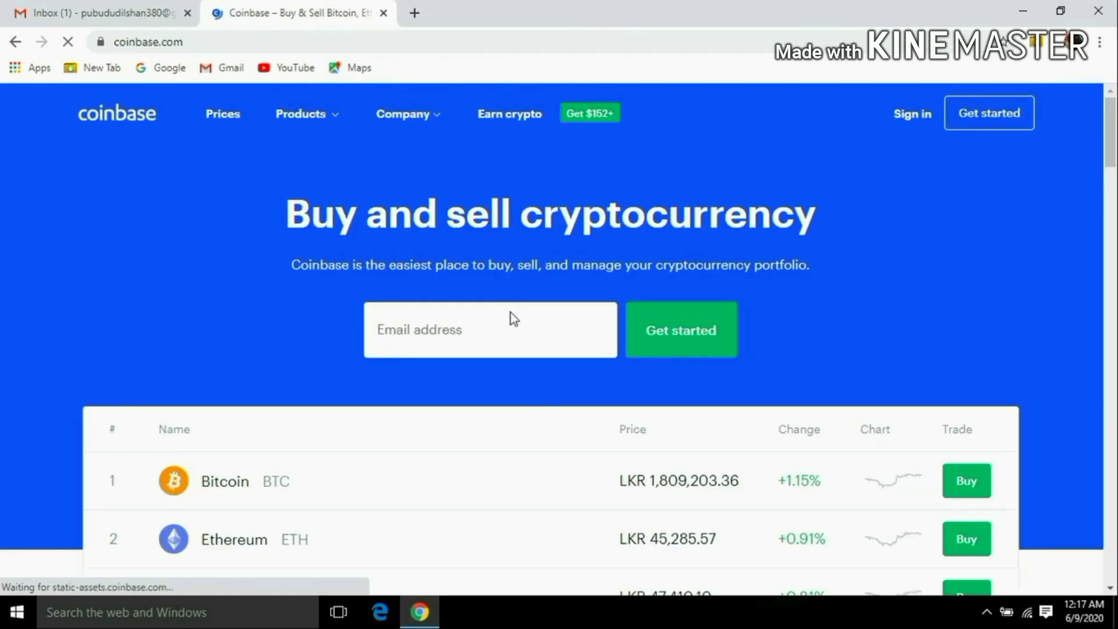
pyautogui.click(459, 334)
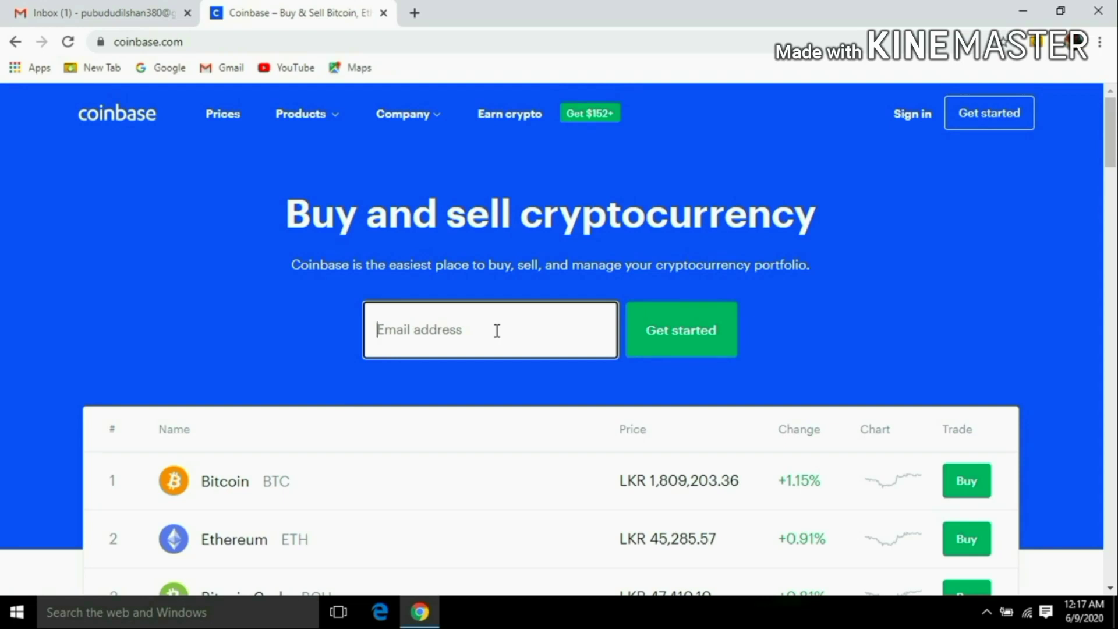
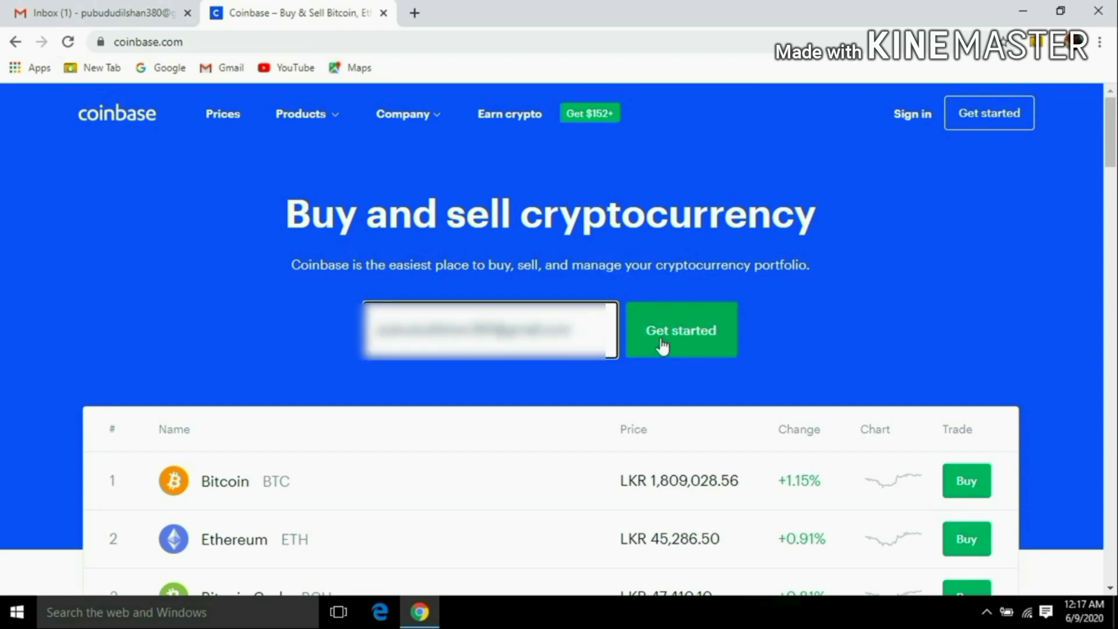
pyautogui.click(884, 302)
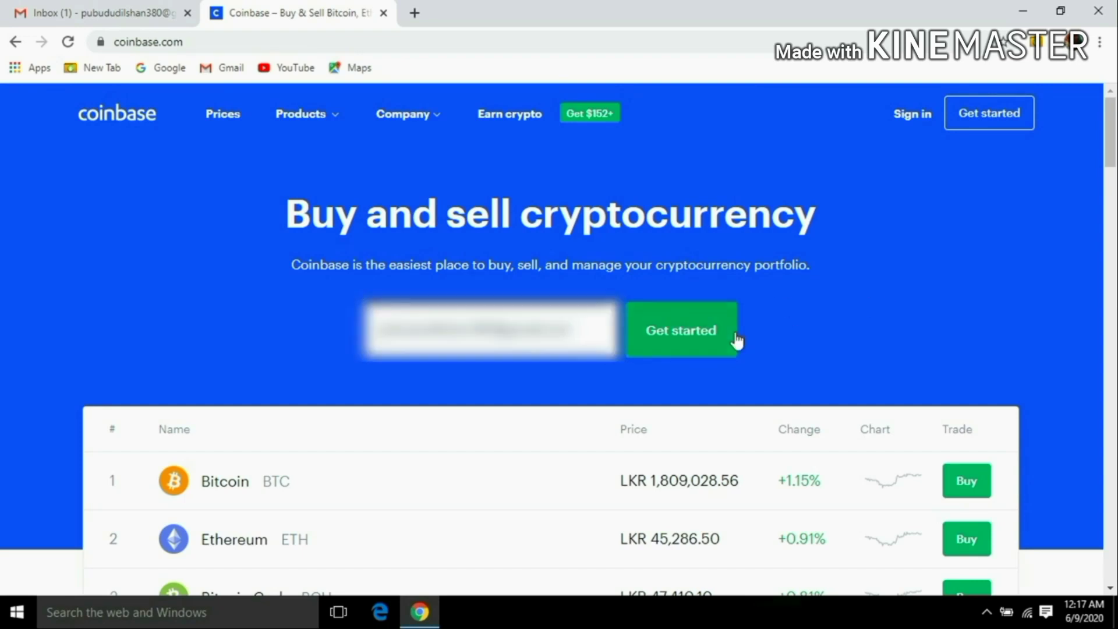
pyautogui.click(688, 344)
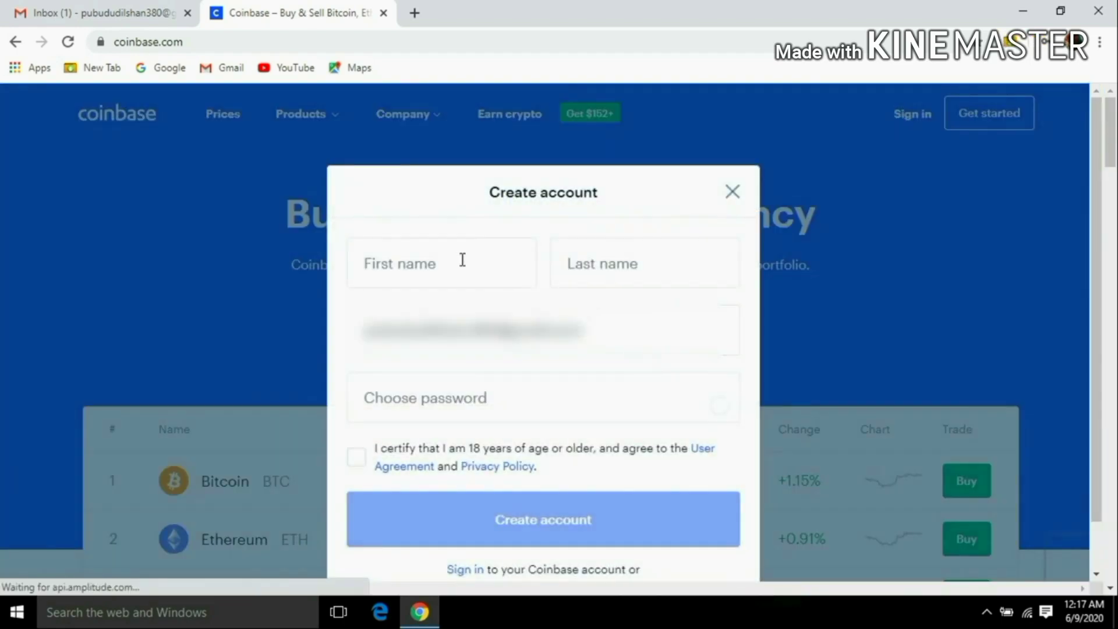
# Fill in the user's first name, last name and a new account password.
pyautogui.click(462, 260)
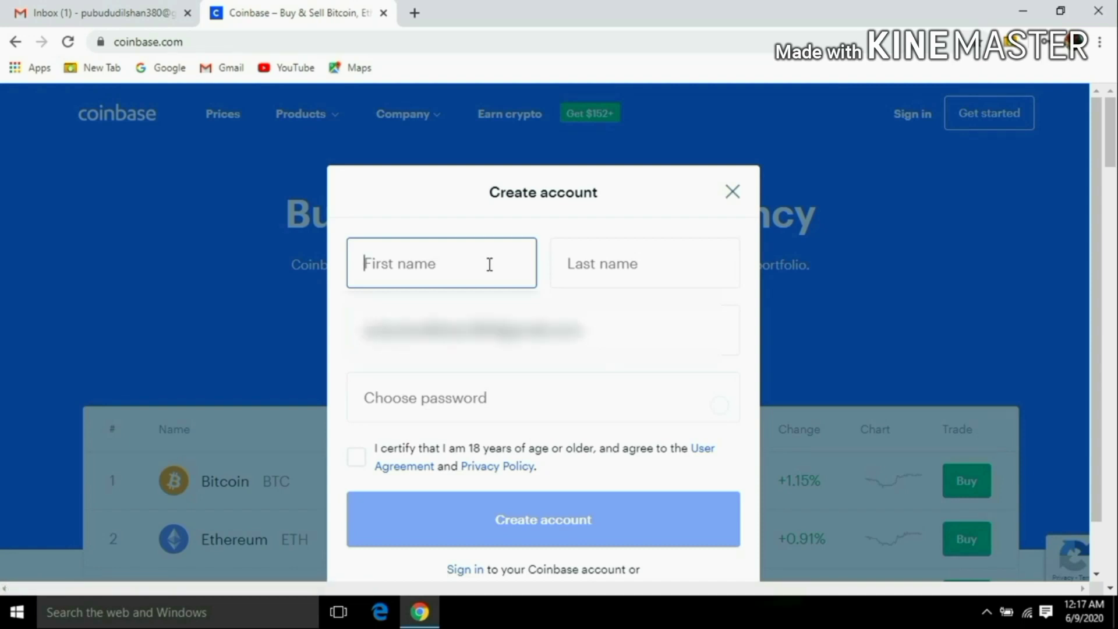
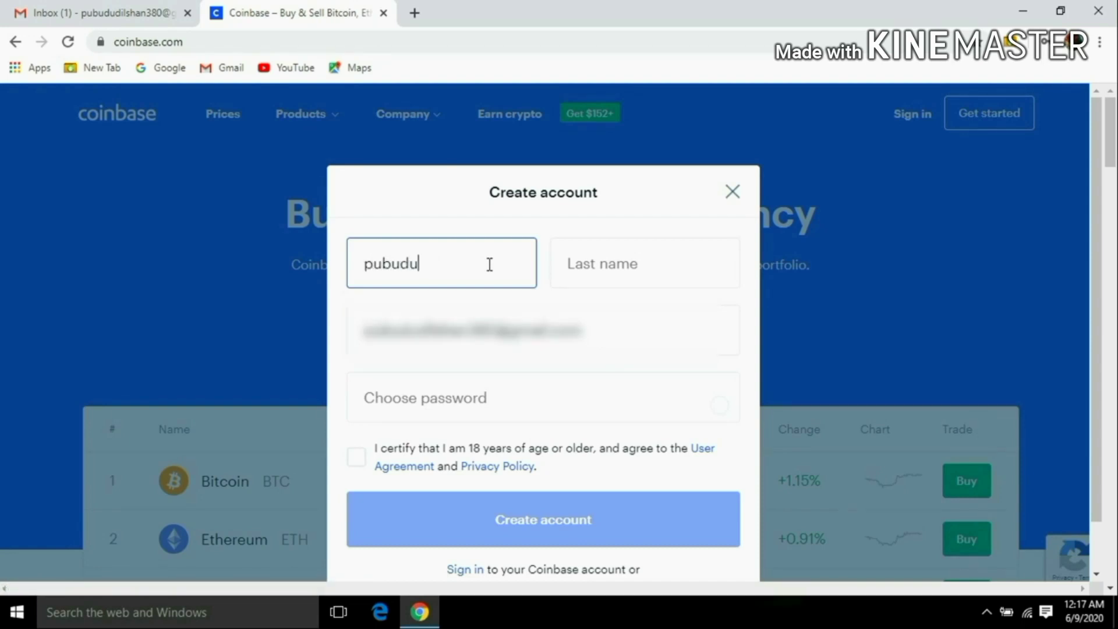
pyautogui.click(602, 271)
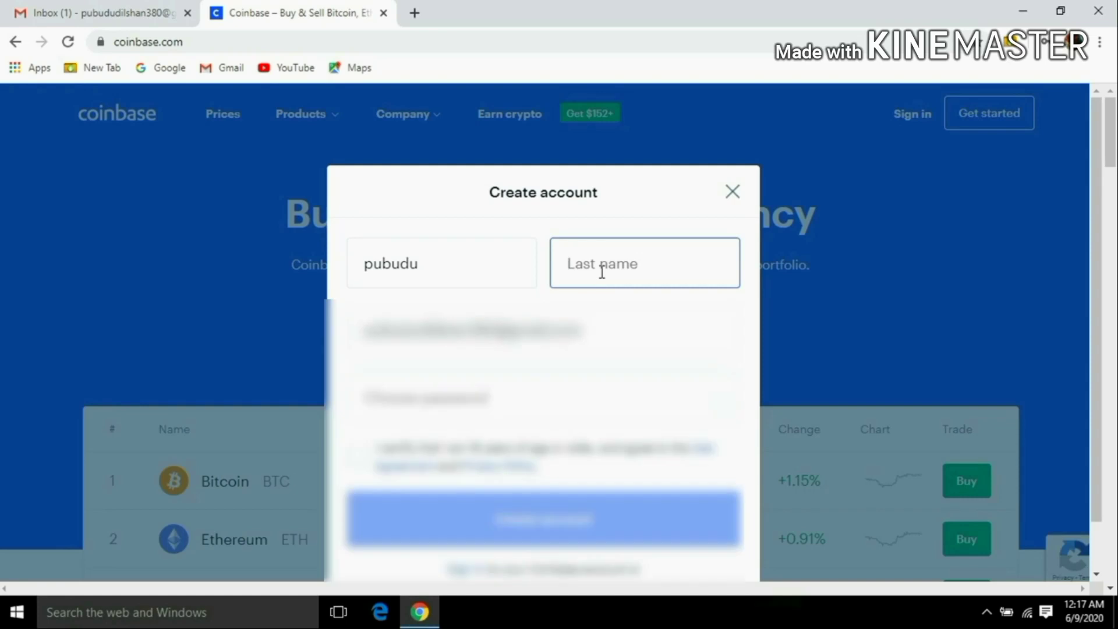
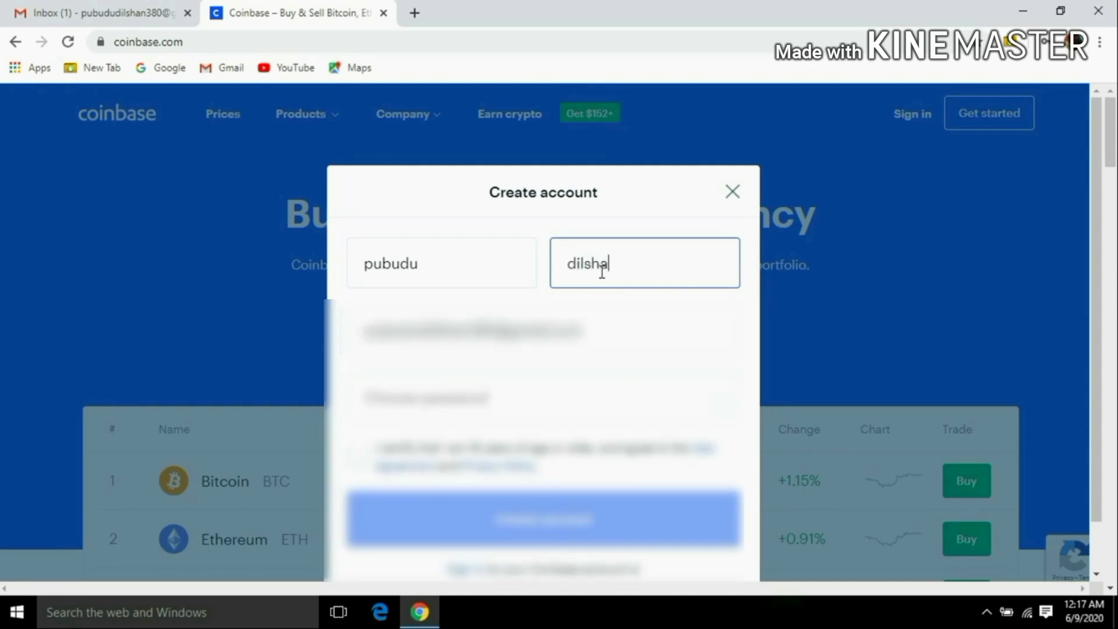
pyautogui.click(469, 399)
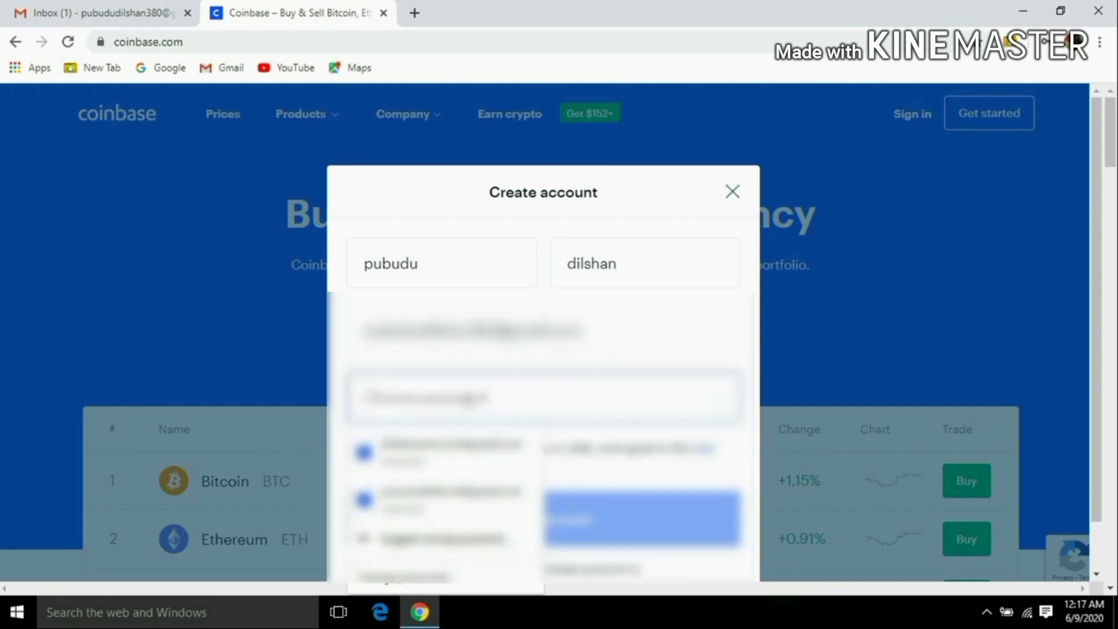
pyautogui.write('*')
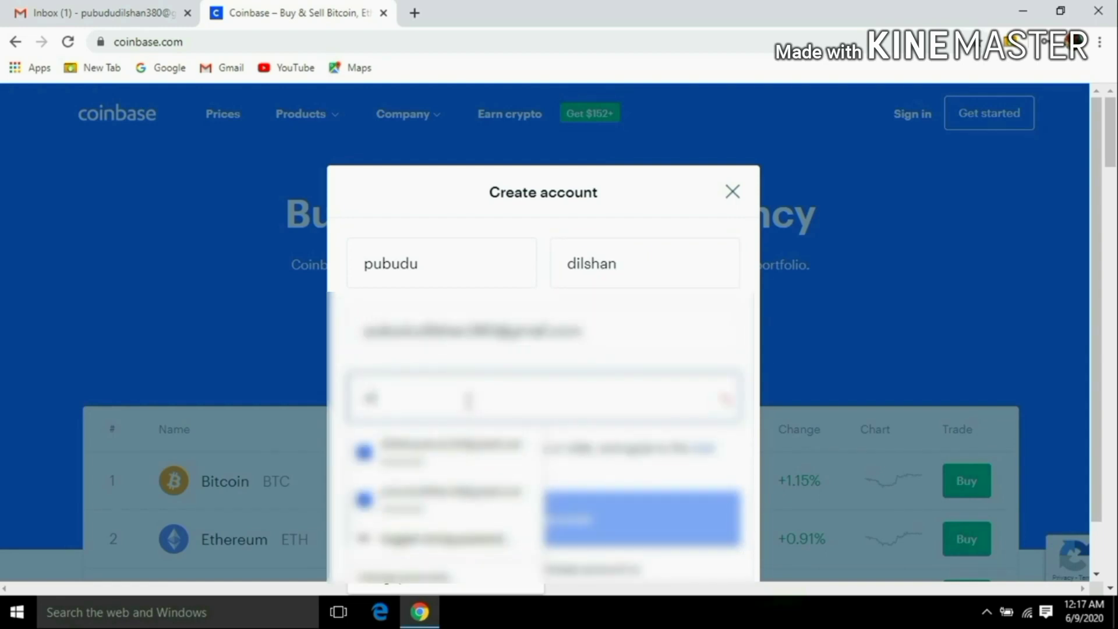
pyautogui.write('******')
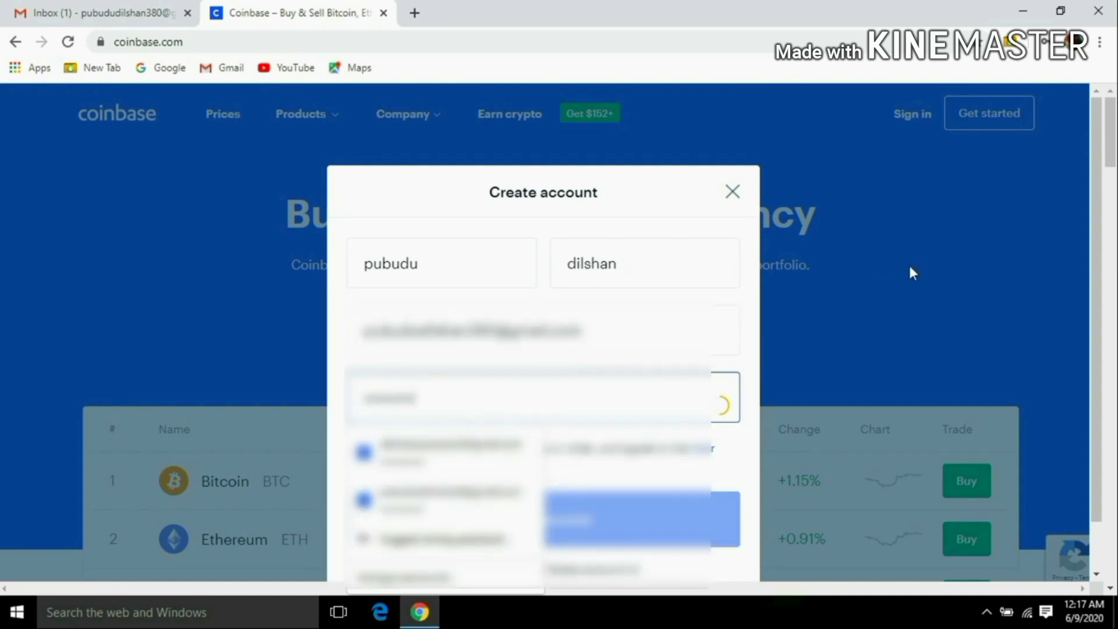
# Accept the user agreement, create the account, save its password, and go to the Gmail inbox.
pyautogui.moveTo(1113, 158); pyautogui.dragTo(1115, 177)
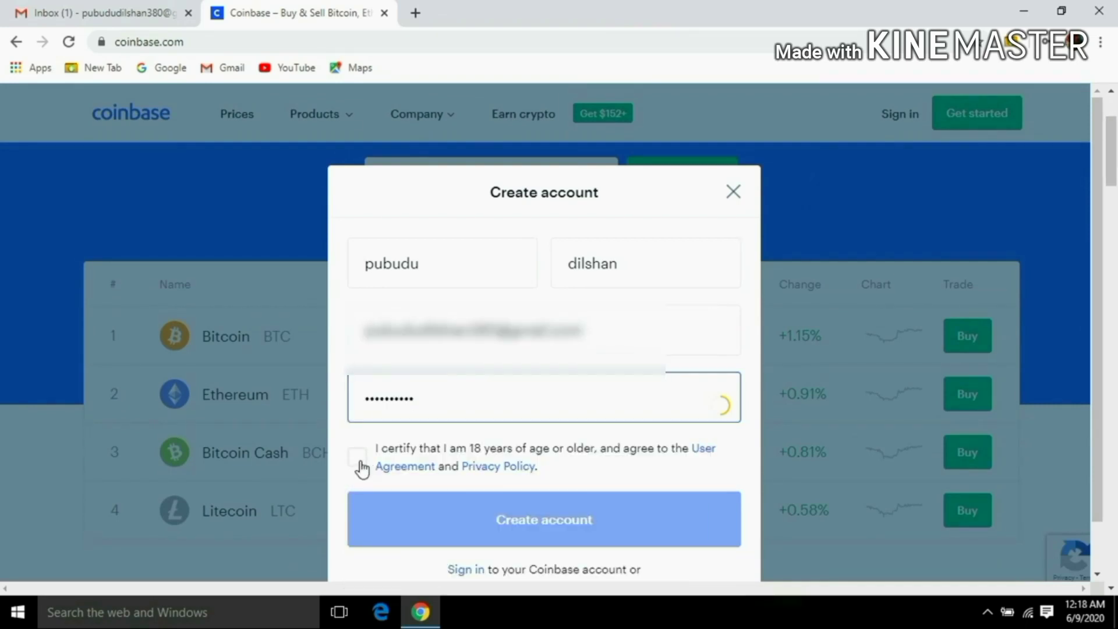
pyautogui.click(359, 460)
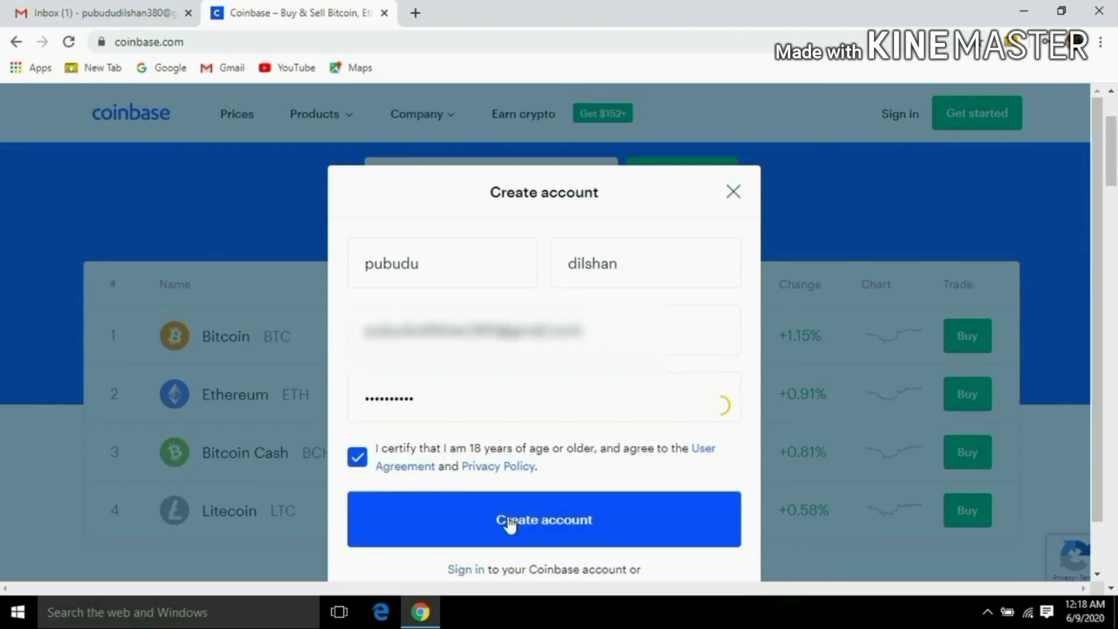
pyautogui.click(647, 539)
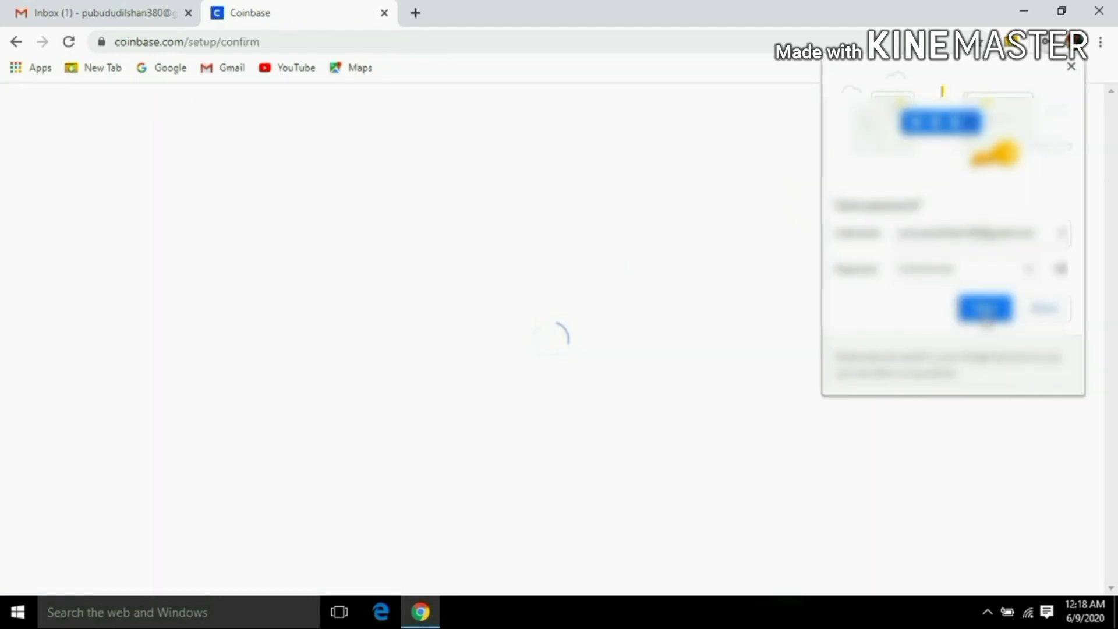
pyautogui.click(985, 314)
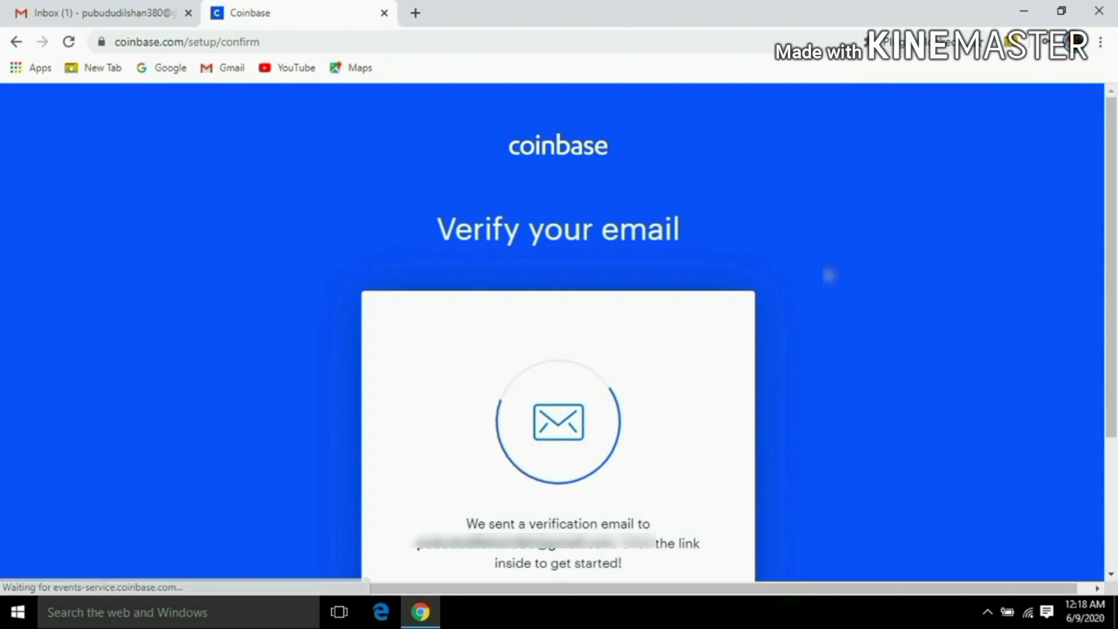
pyautogui.moveTo(1111, 200); pyautogui.dragTo(1115, 260)
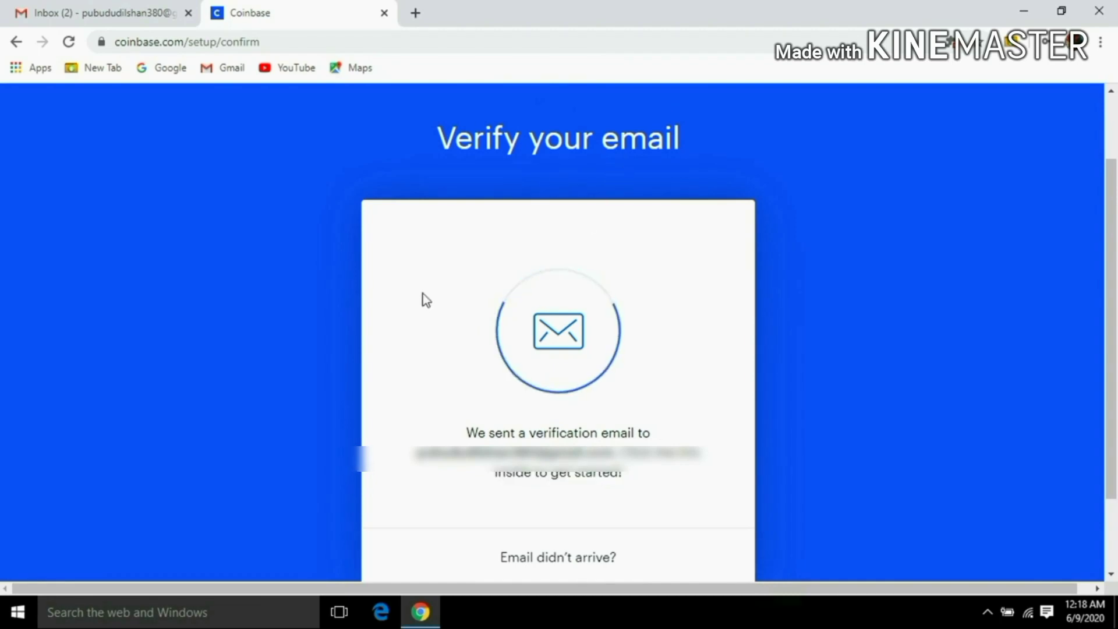
pyautogui.click(83, 14)
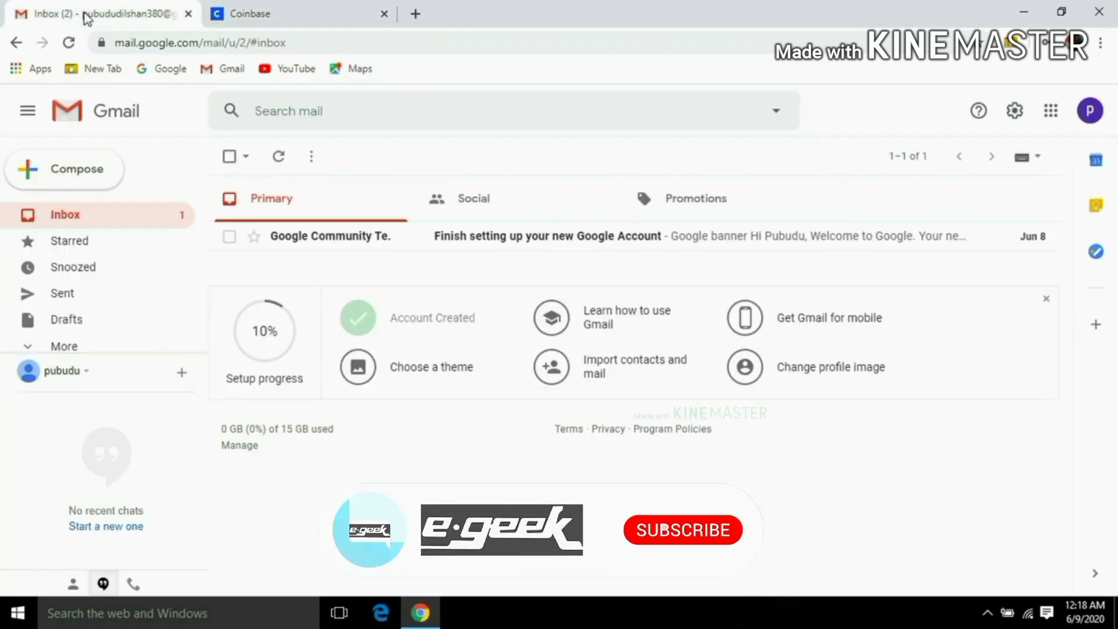
# Open Coinbase's 'Please Verify Your Email Address' message and follow its Verify Email Address link.
pyautogui.click(69, 43)
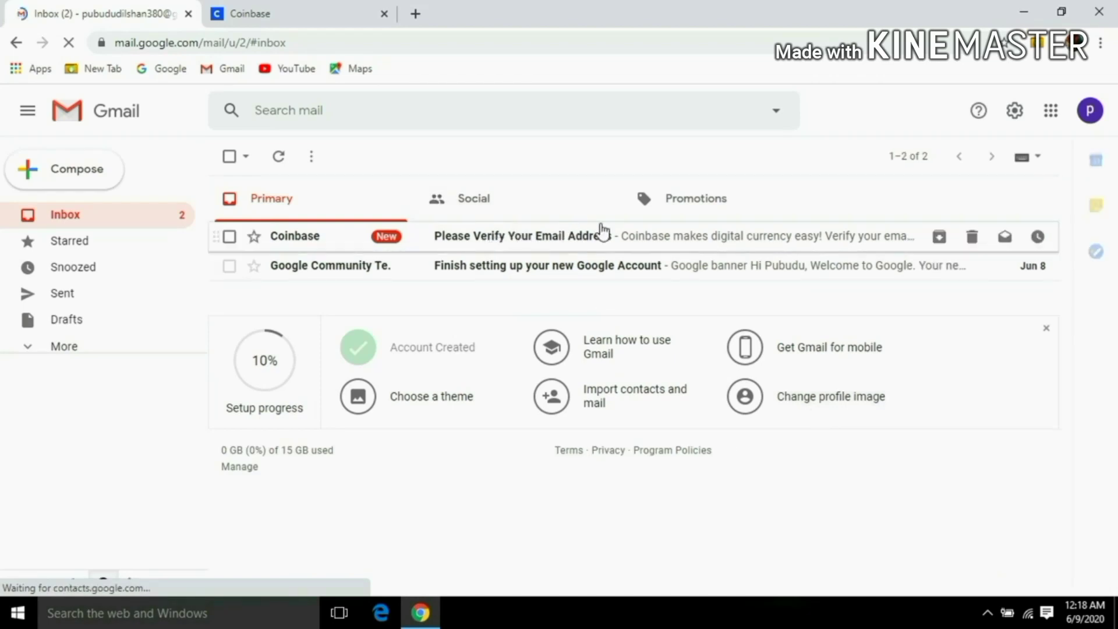
pyautogui.click(624, 239)
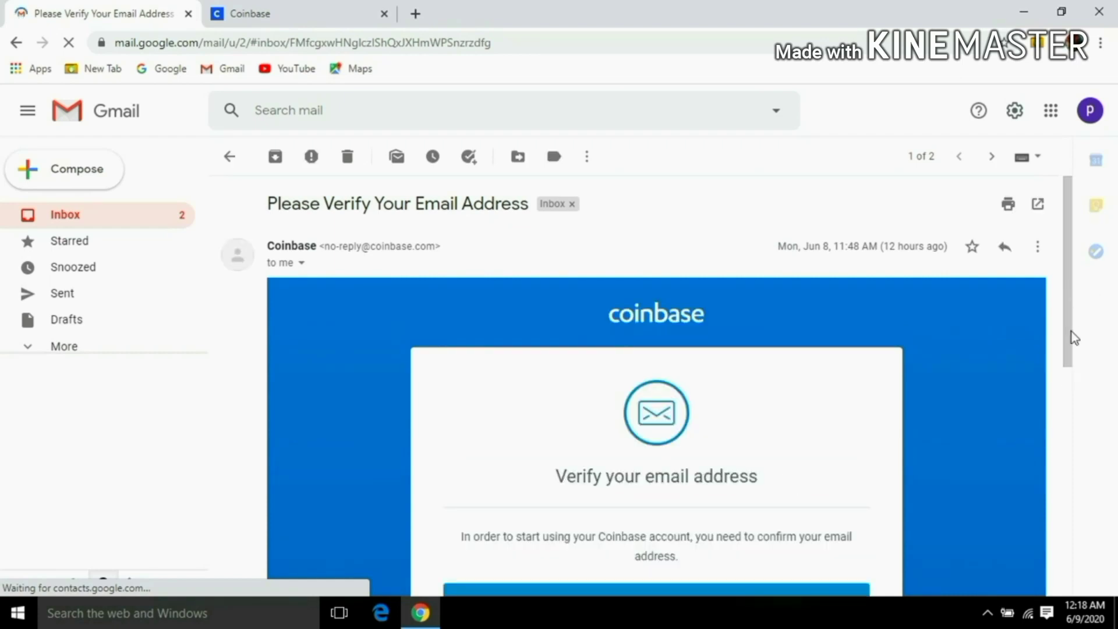
pyautogui.scroll(-1, 1076, 409)
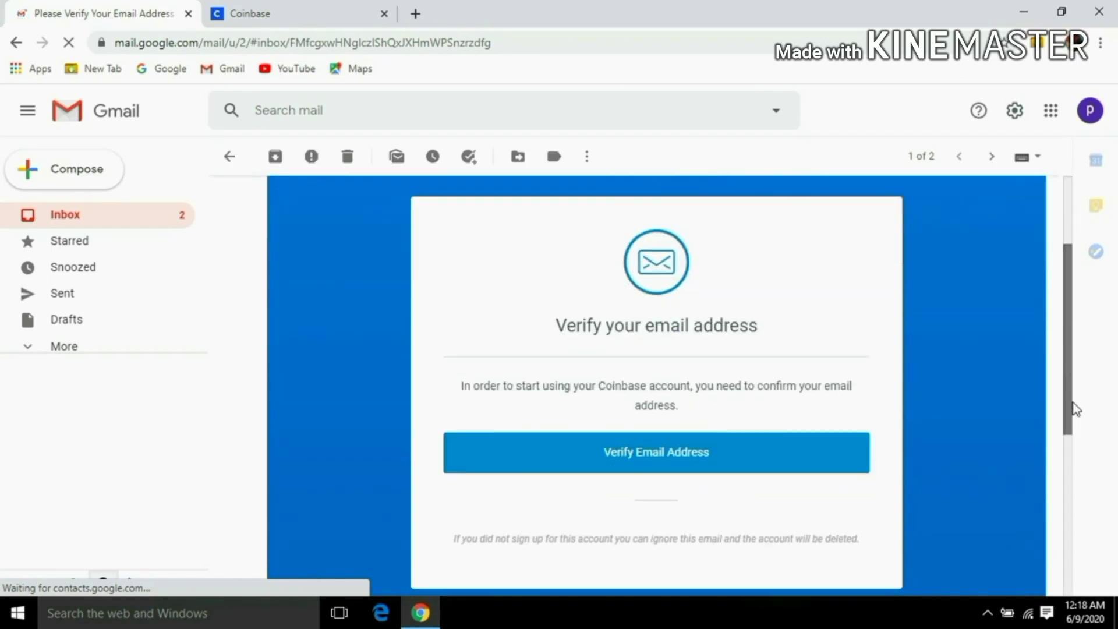
pyautogui.click(768, 453)
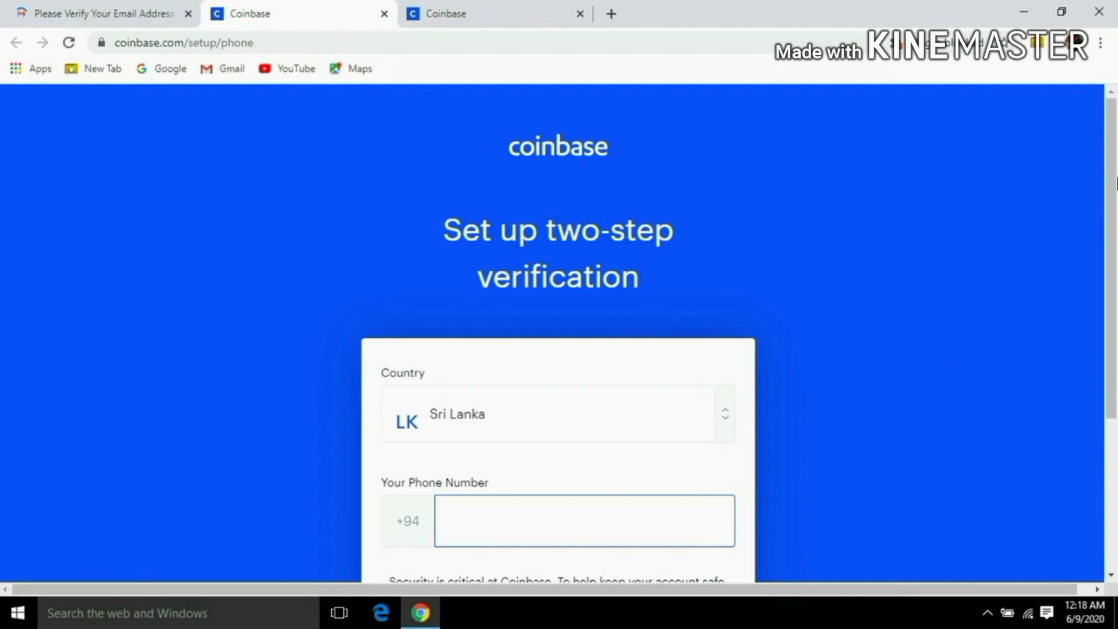
# Verify the user's Sri Lanka phone number, without the leading 0, using the texted code.
pyautogui.scroll(-2, 678, 346)
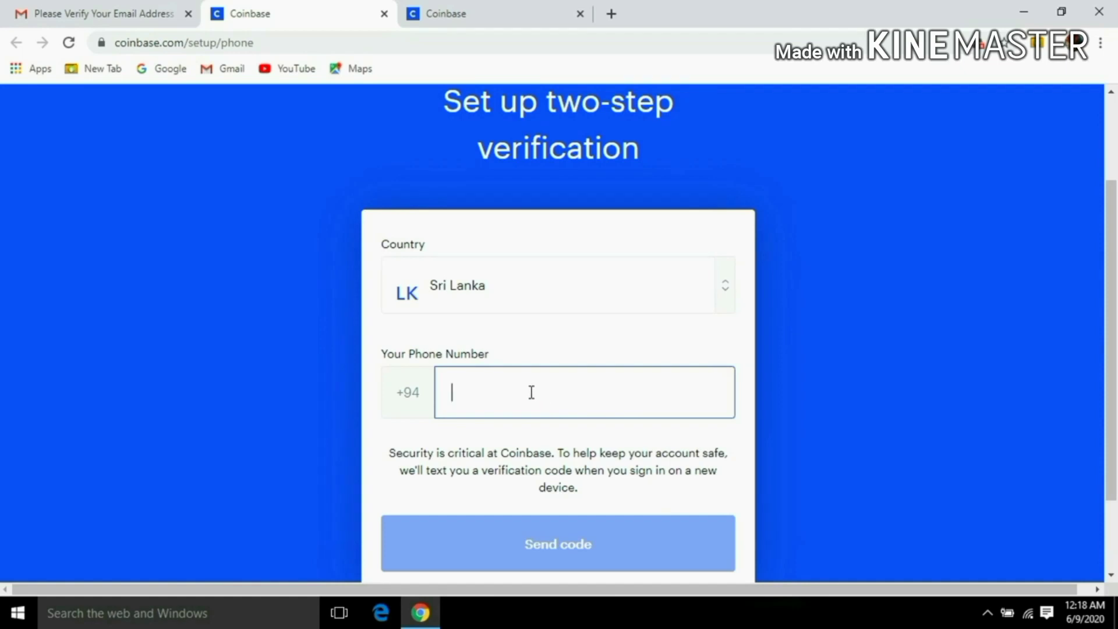
pyautogui.write('077')
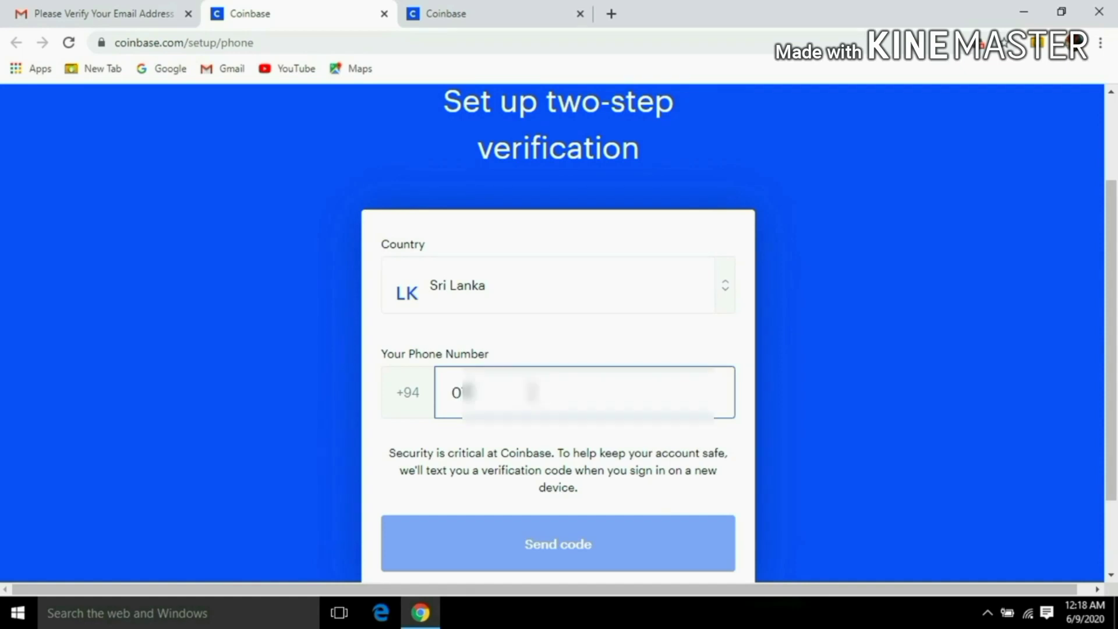
pyautogui.write('1234567')
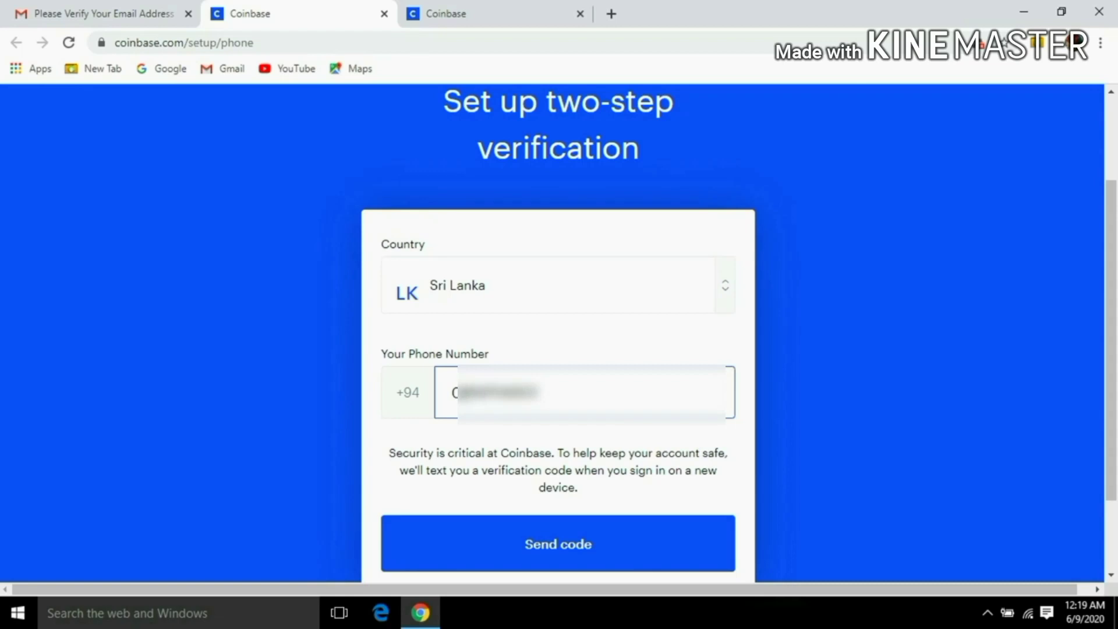
pyautogui.press('Delete')
pyautogui.click(557, 560)
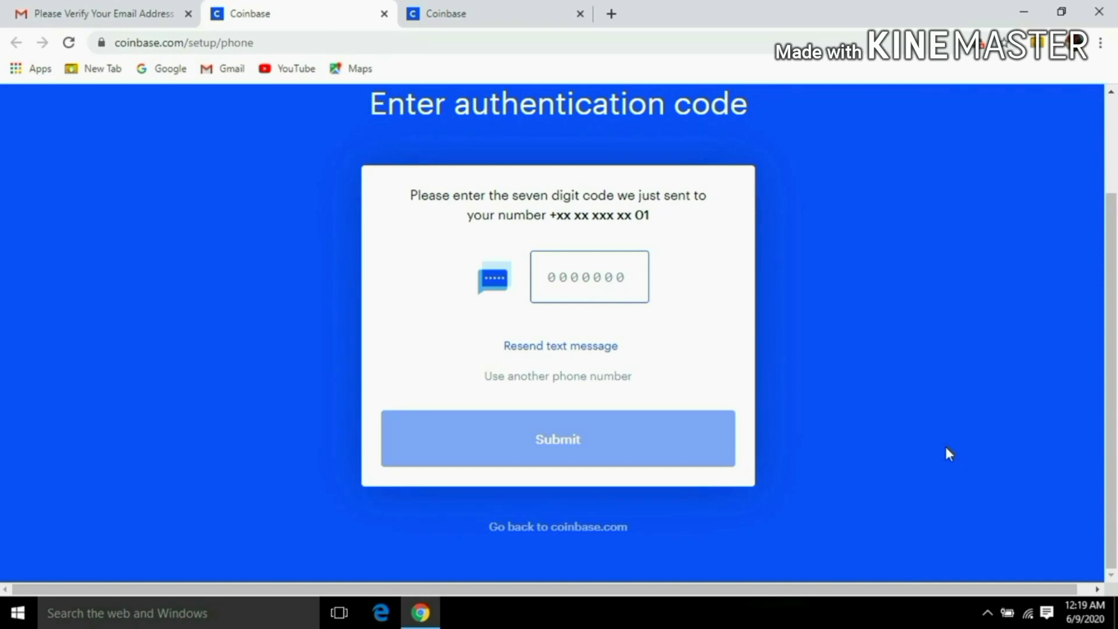
pyautogui.write('123')
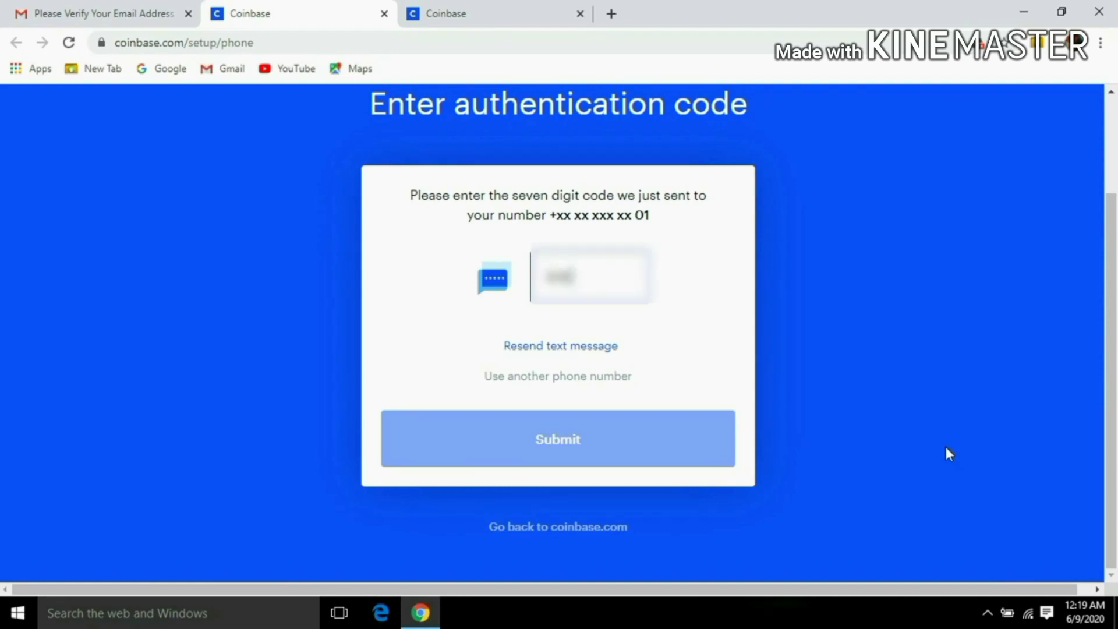
pyautogui.write('456789')
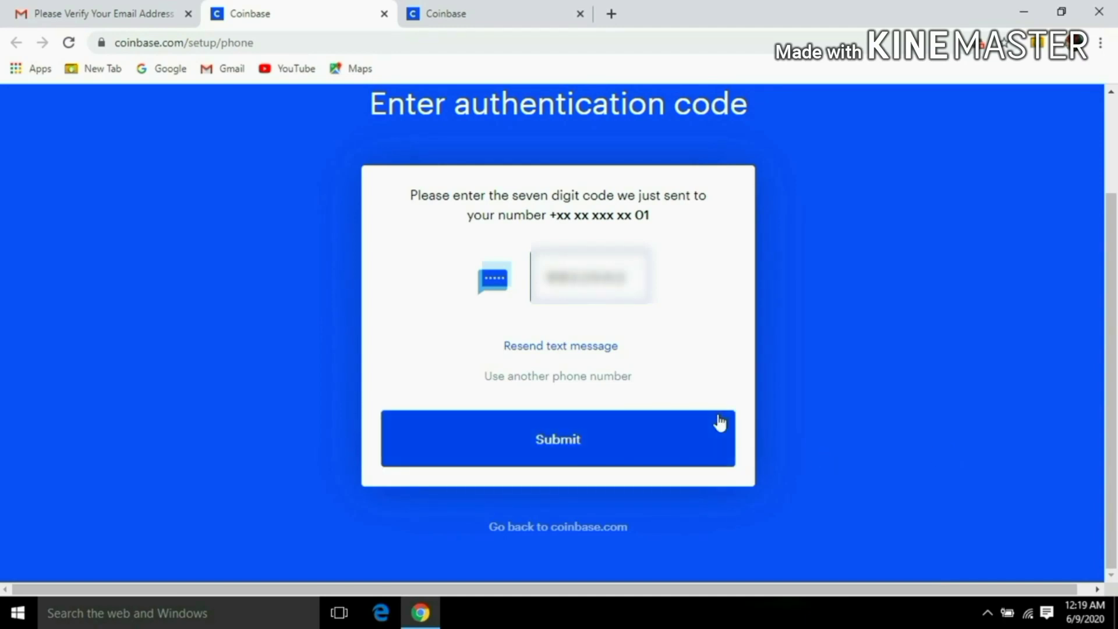
pyautogui.click(617, 447)
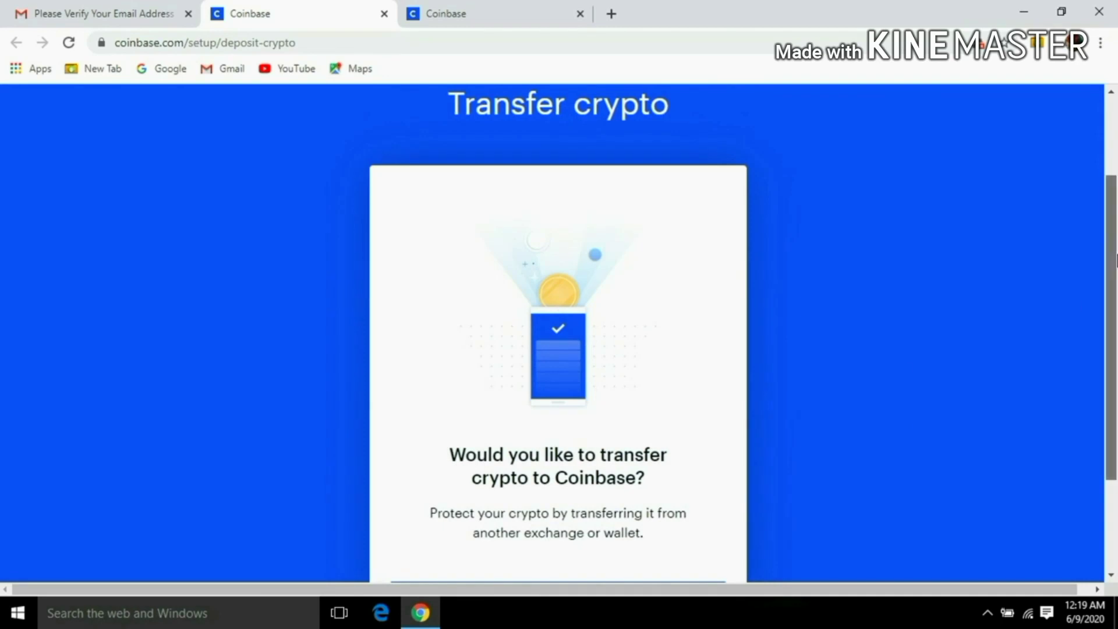
# Skip the Transfer crypto step and browse the empty LKR 0.00 portfolio dashboard.
pyautogui.scroll(-2, 1069, 305)
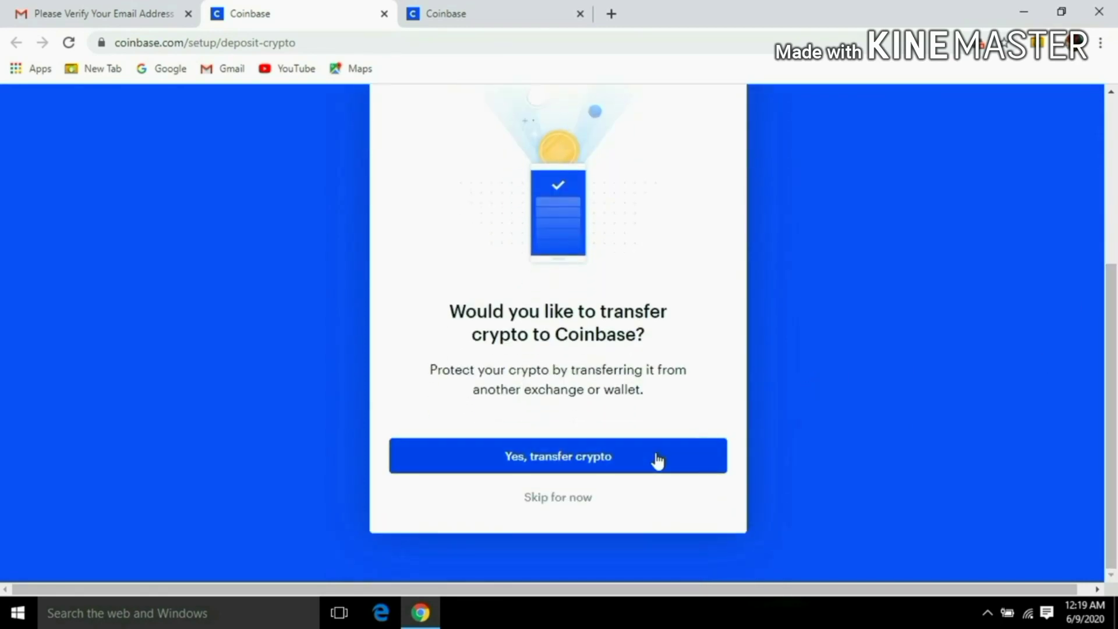
pyautogui.click(565, 496)
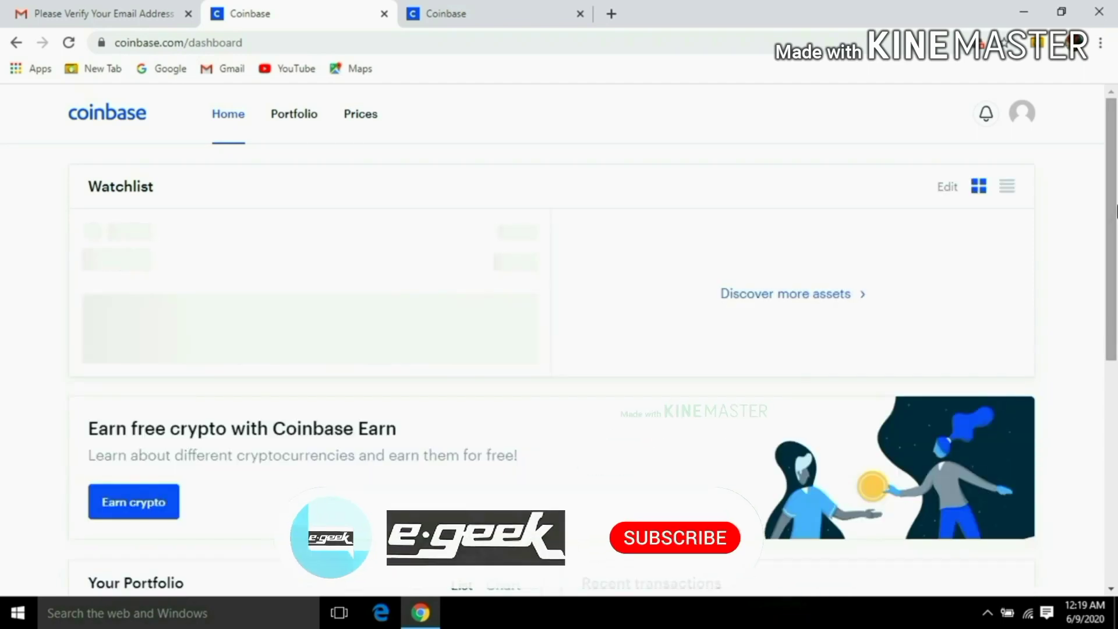
pyautogui.scroll(-3, 1116, 211)
pyautogui.scroll(-3, 1116, 389)
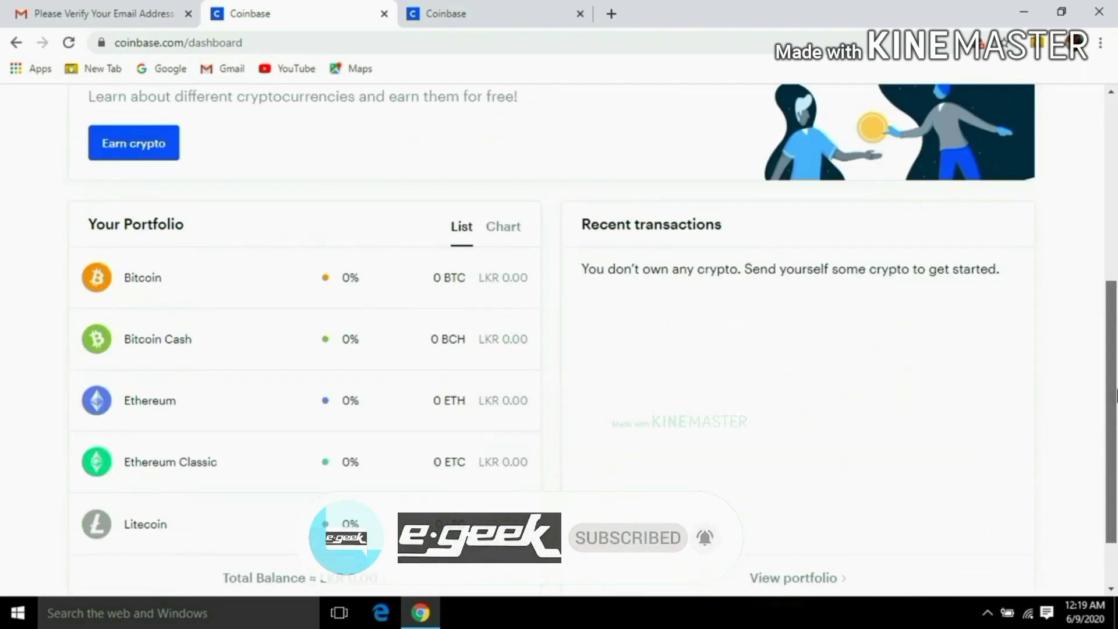
pyautogui.moveTo(1116, 395); pyautogui.dragTo(1116, 299)
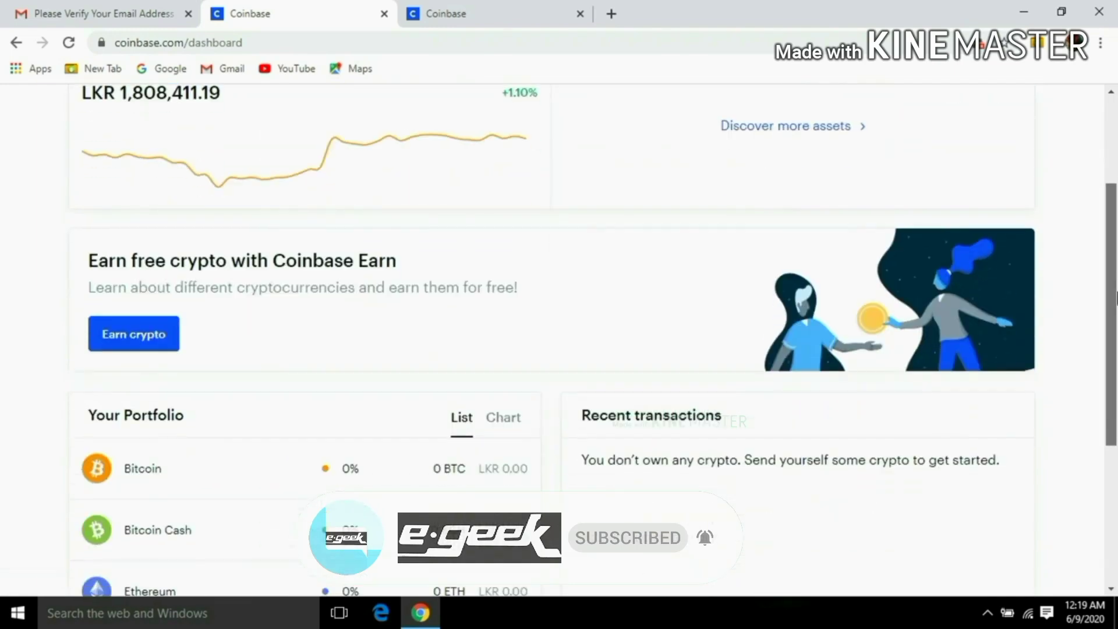
# Open the Bitcoin wallet's Receive dialog, acknowledge the warning, and copy its wallet address.
pyautogui.click(397, 492)
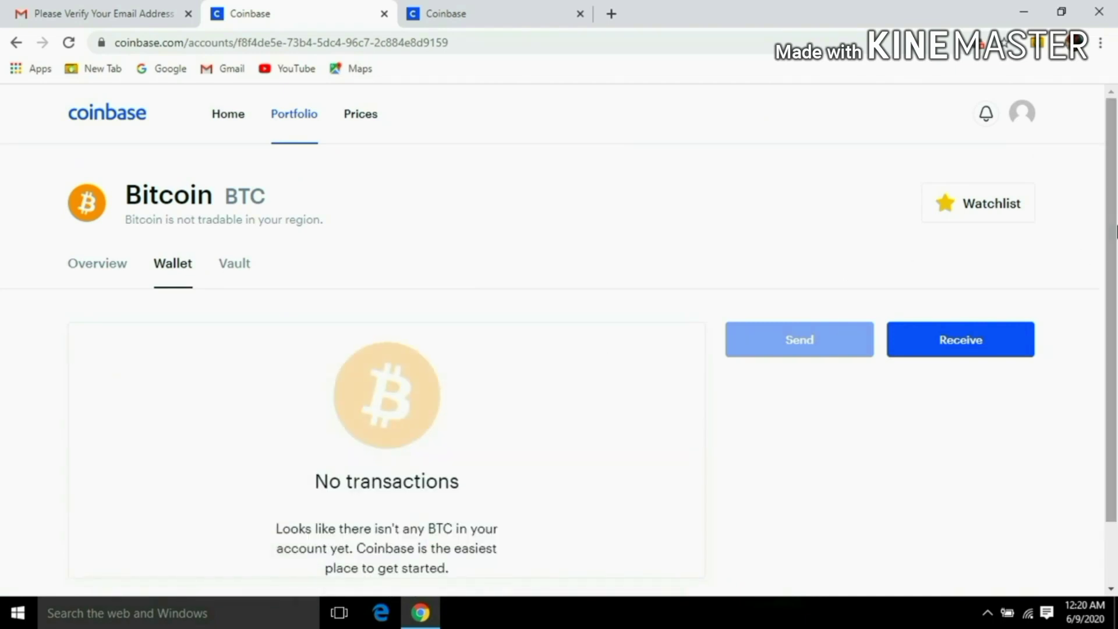
pyautogui.moveTo(1116, 148)
pyautogui.mouseDown()
pyautogui.moveTo(1116, 184)
pyautogui.moveTo(1116, 149)
pyautogui.mouseUp()
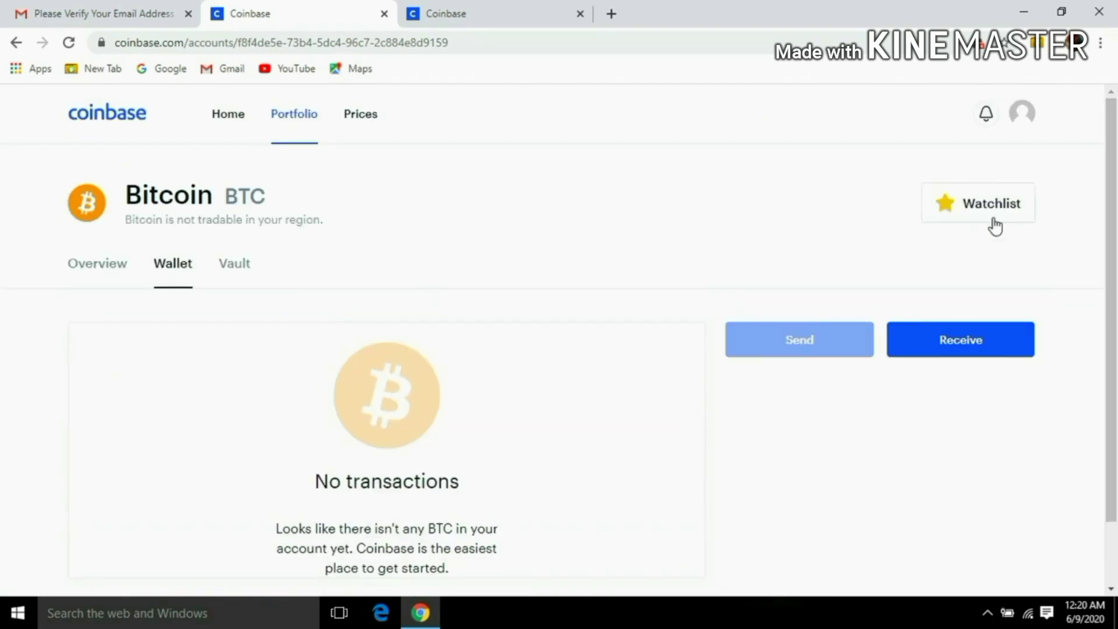
pyautogui.click(939, 344)
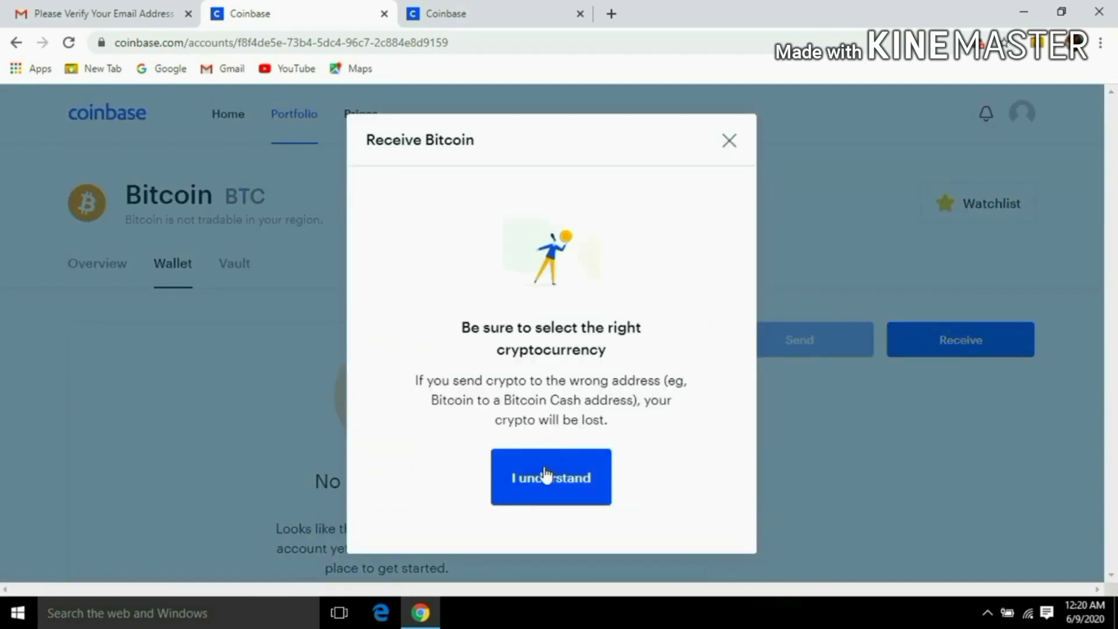
pyautogui.click(544, 474)
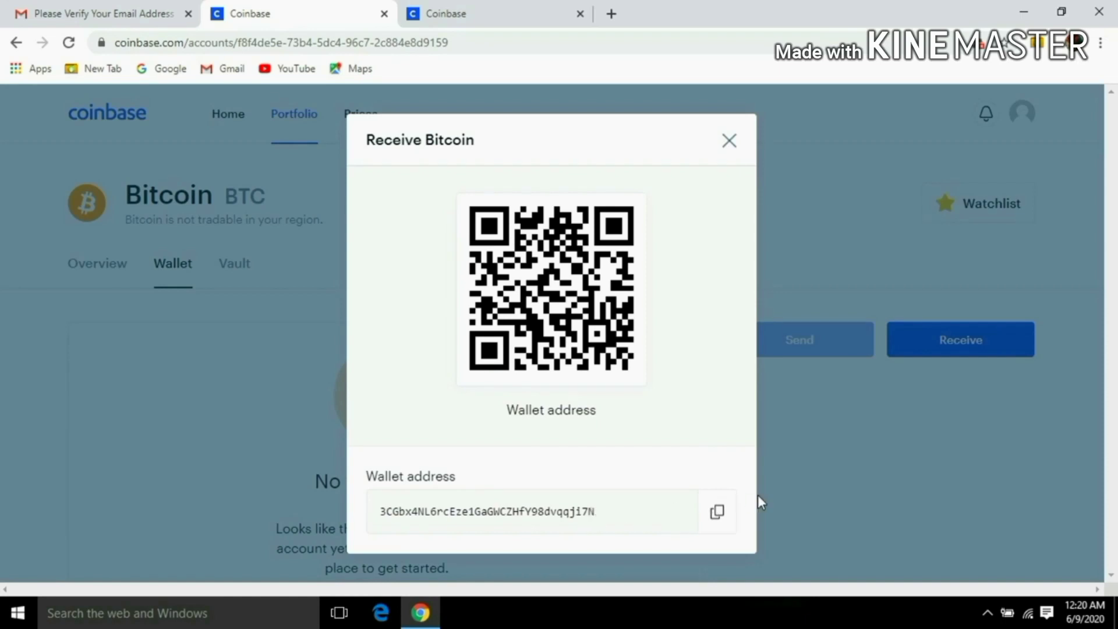
pyautogui.click(715, 515)
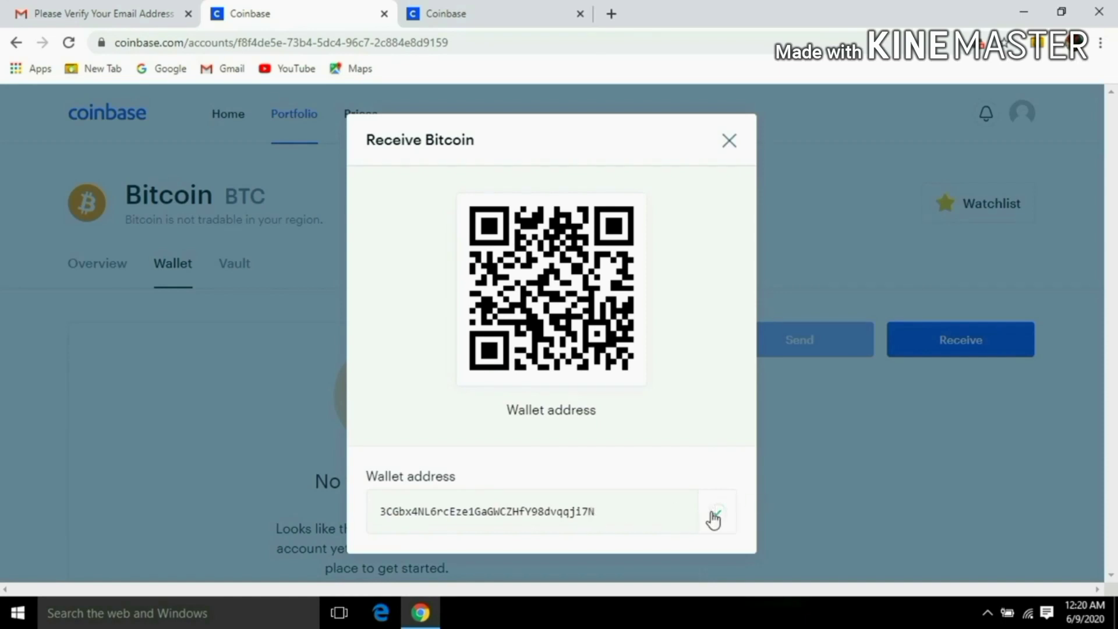